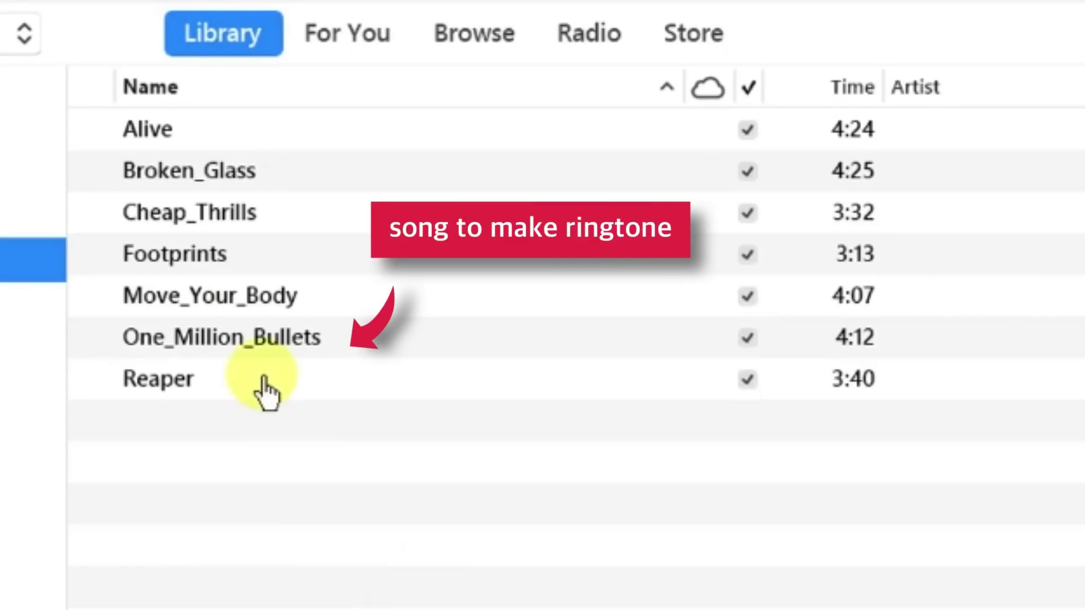
# - Open the Song Info window for the Reaper track from its right-click menu
pyautogui.click(262, 390)
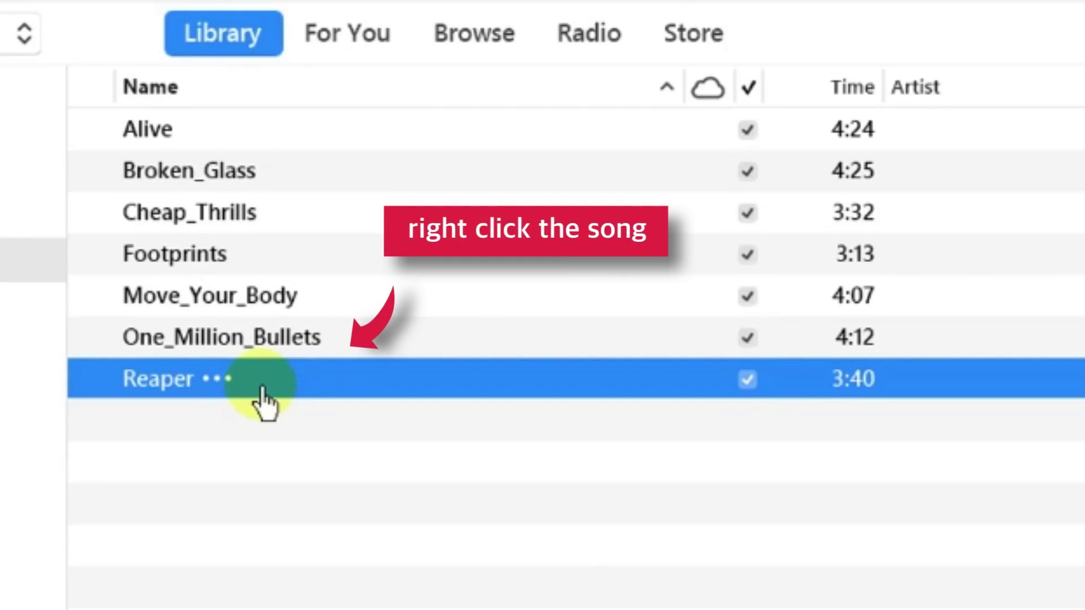
pyautogui.rightClick(287, 384)
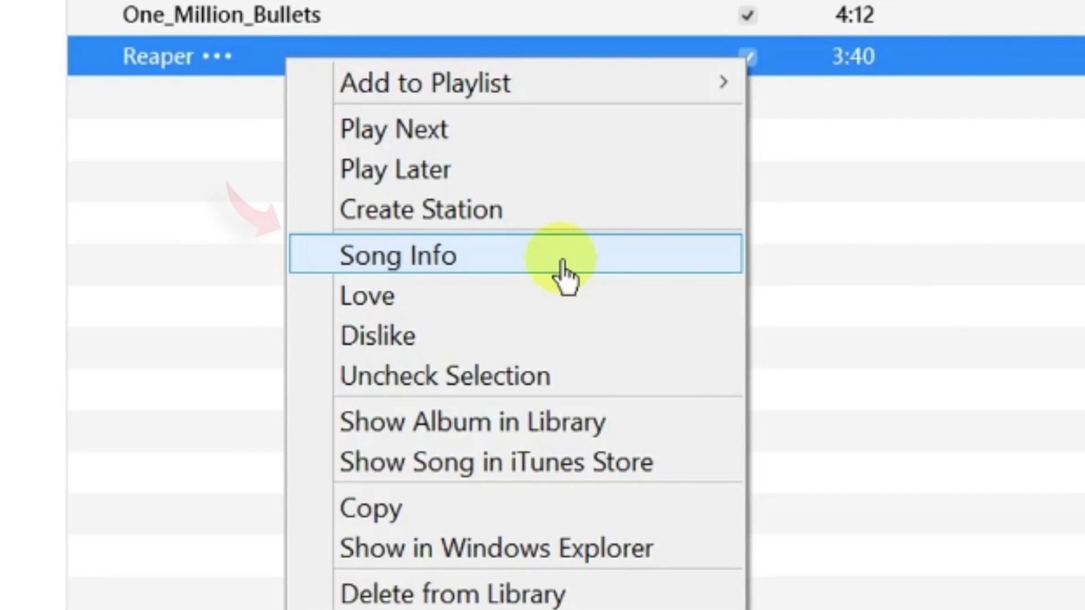
pyautogui.click(565, 275)
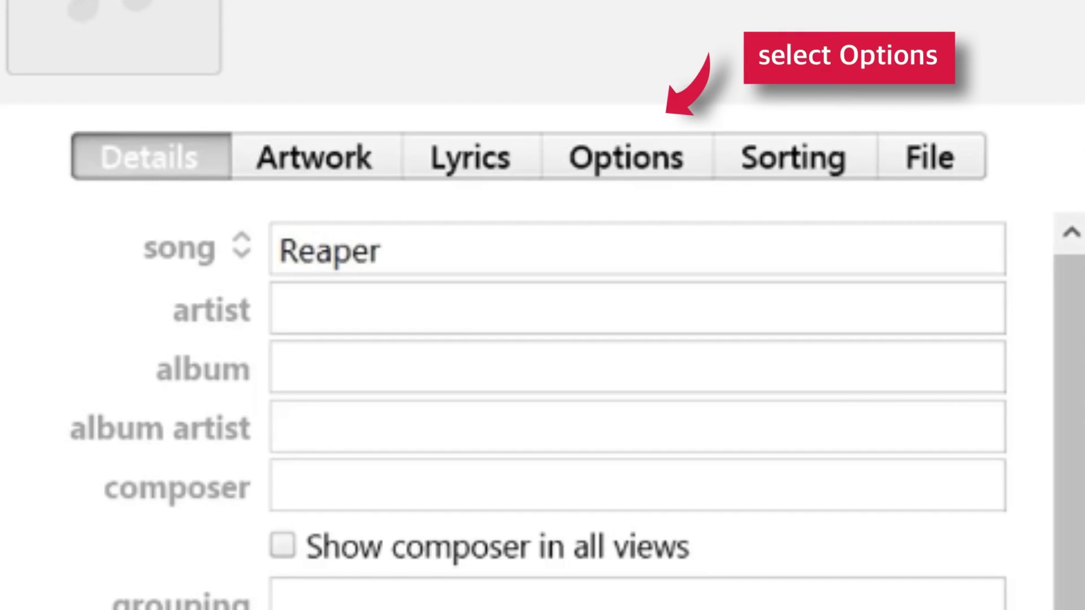
# - On the Options tab, enable start and stop times, set stop to 0:25, and confirm
pyautogui.click(637, 165)
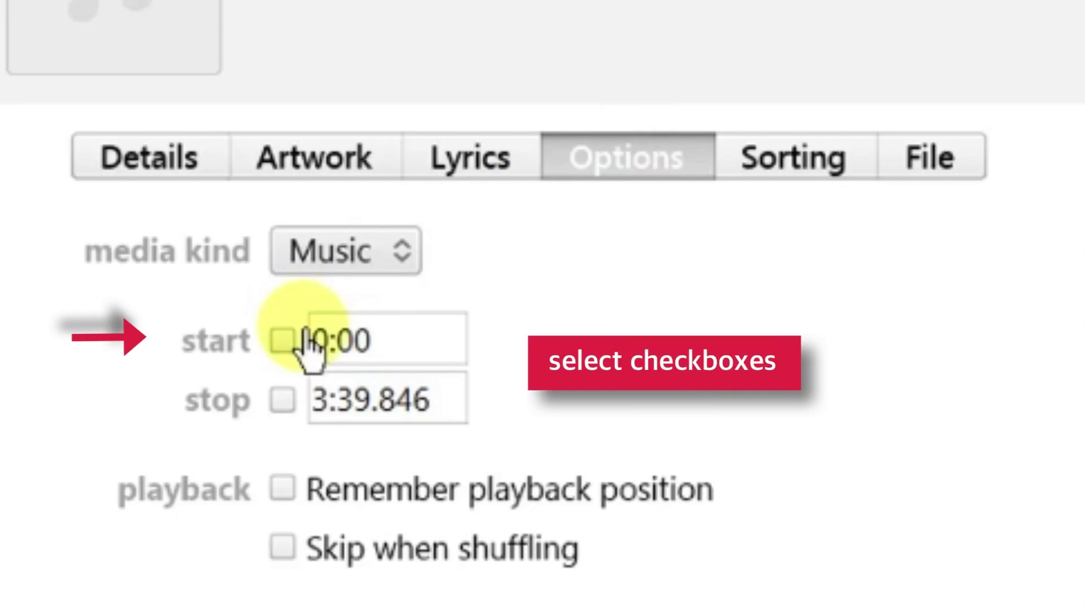
pyautogui.click(285, 342)
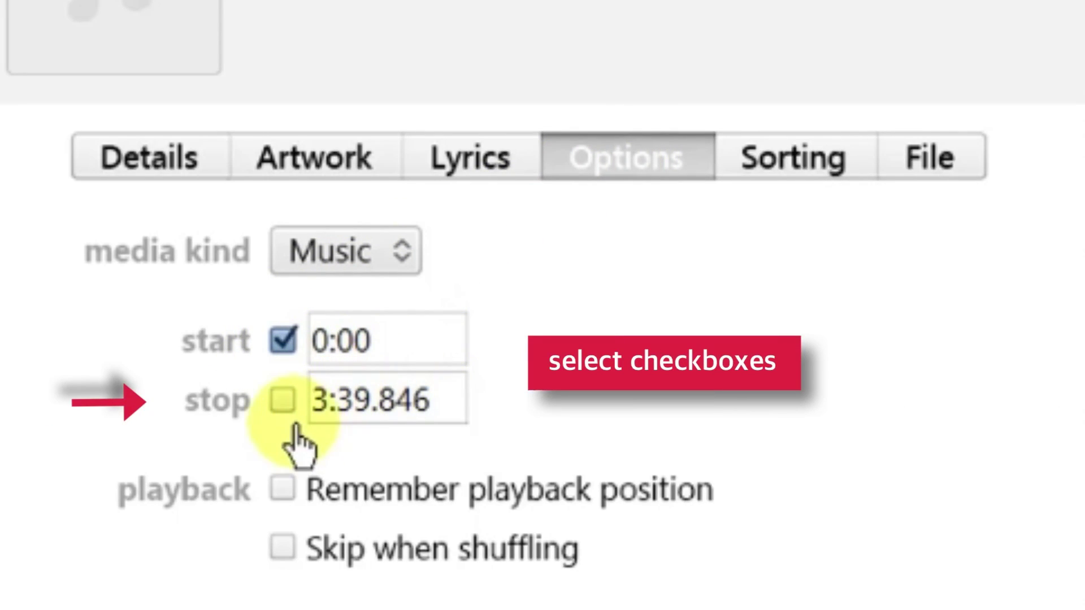
pyautogui.click(284, 401)
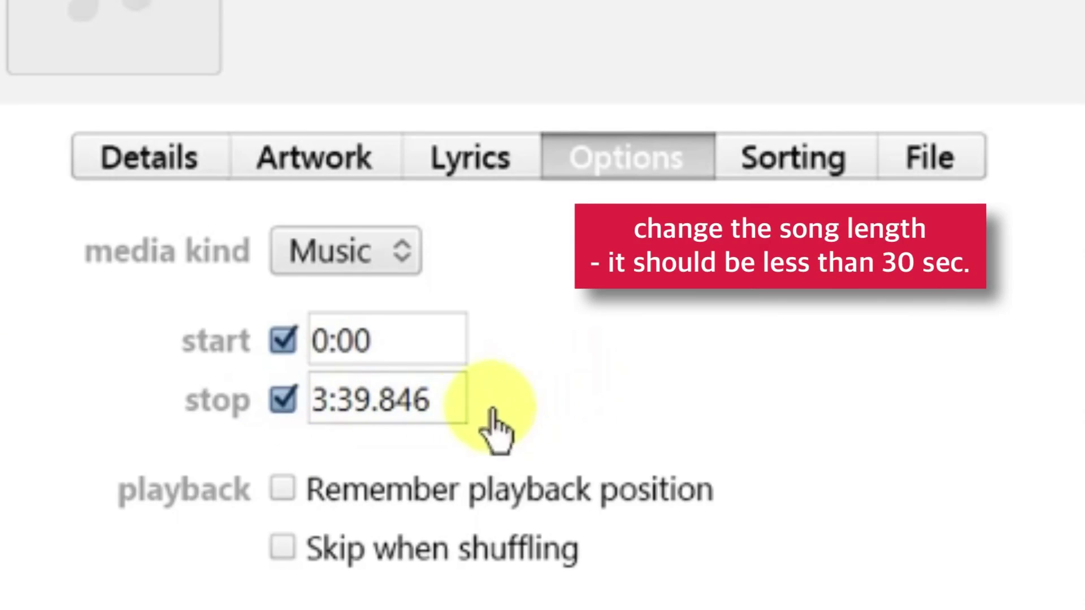
pyautogui.moveTo(443, 412); pyautogui.dragTo(319, 417)
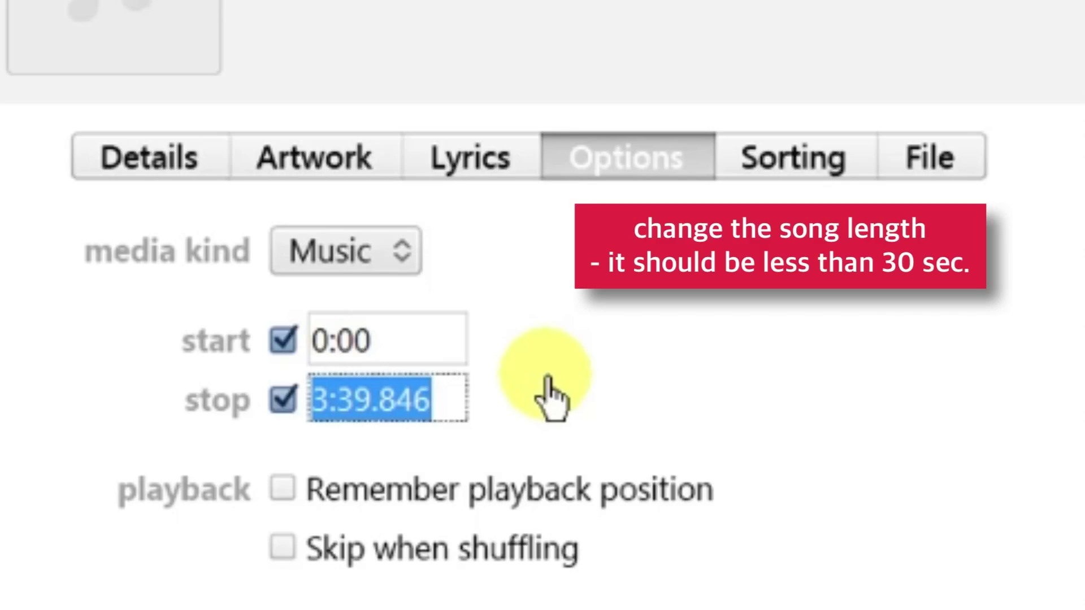
pyautogui.write('0')
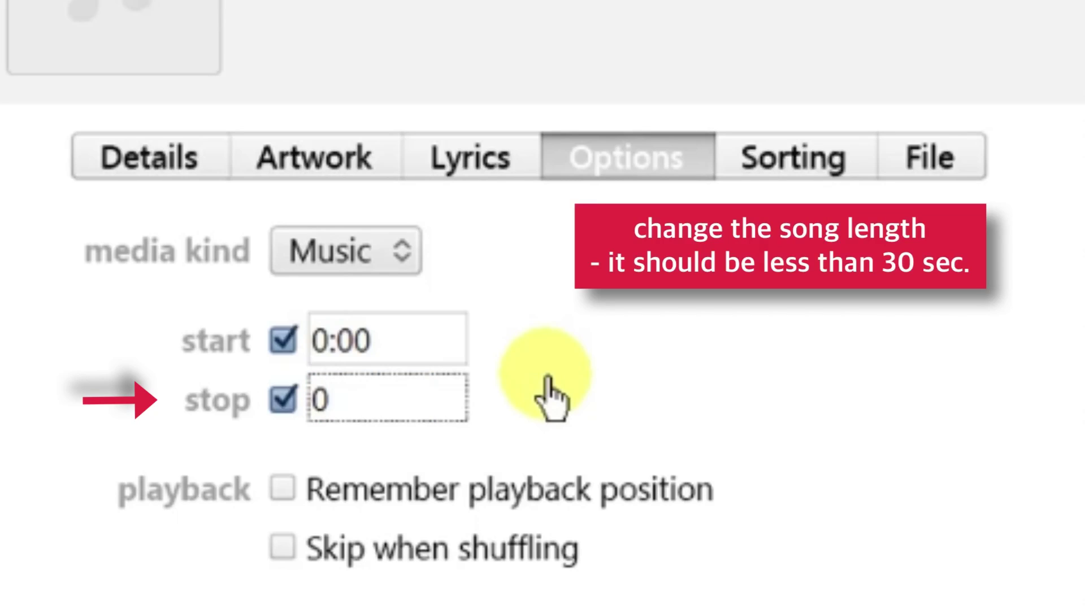
pyautogui.write(':25')
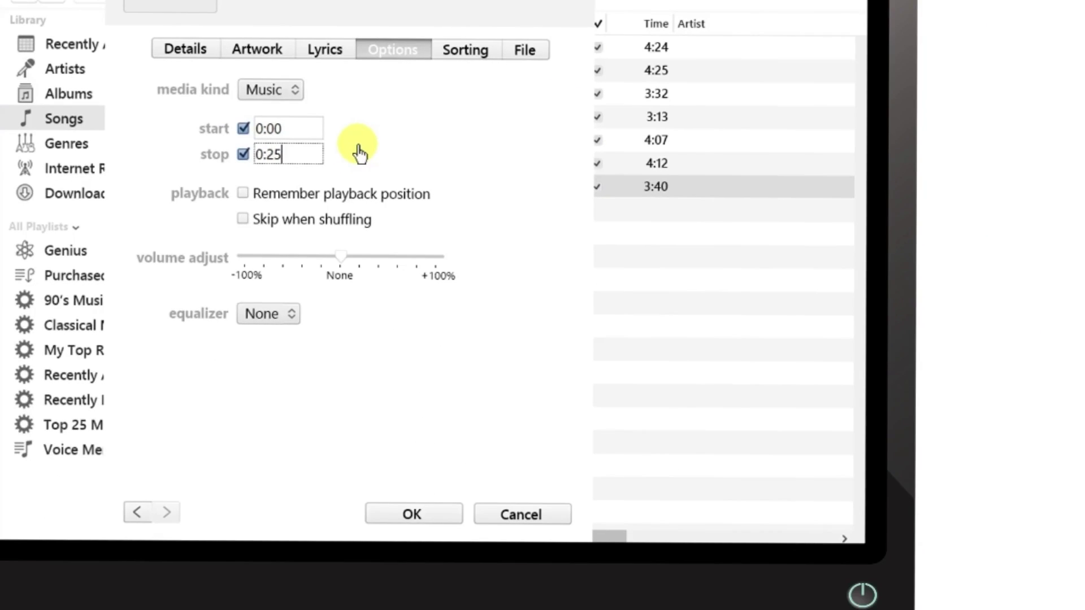
pyautogui.click(440, 515)
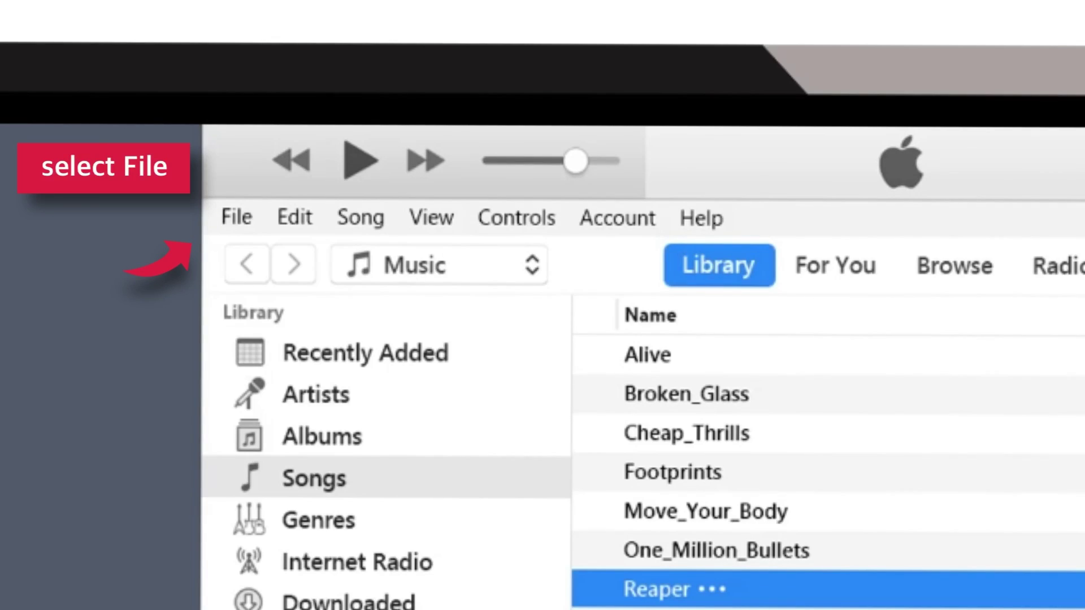
# - Create an AAC version of the trimmed Reaper song via File > Convert
pyautogui.click(249, 234)
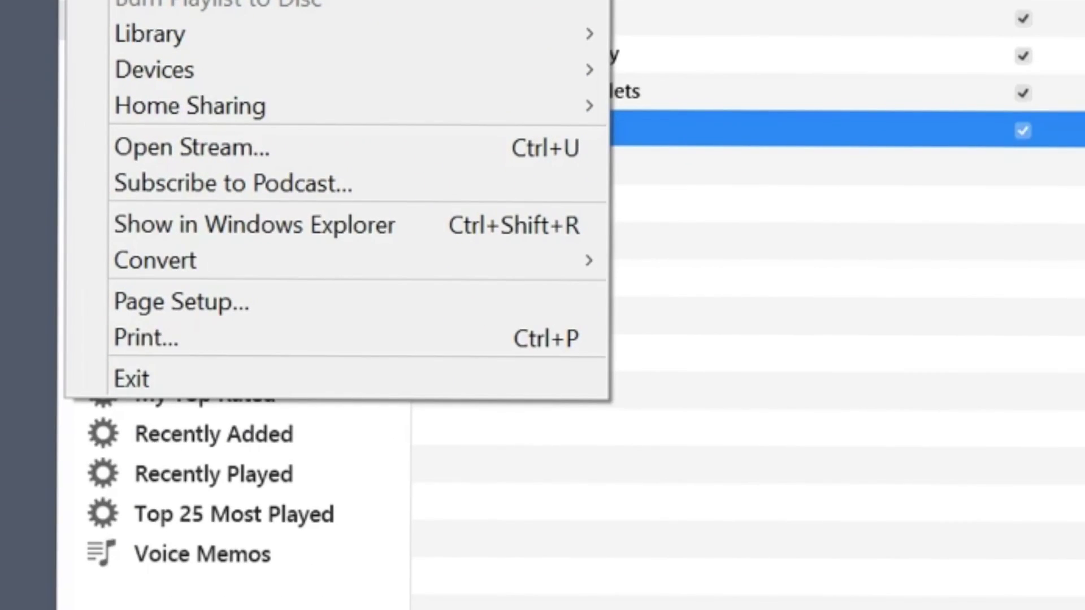
pyautogui.click(266, 261)
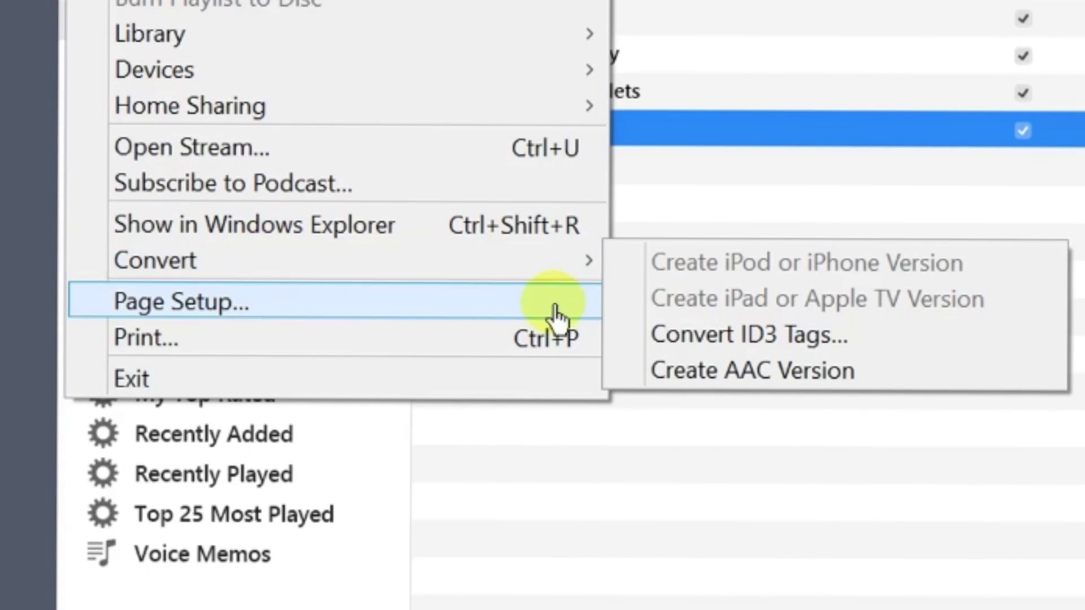
pyautogui.click(923, 390)
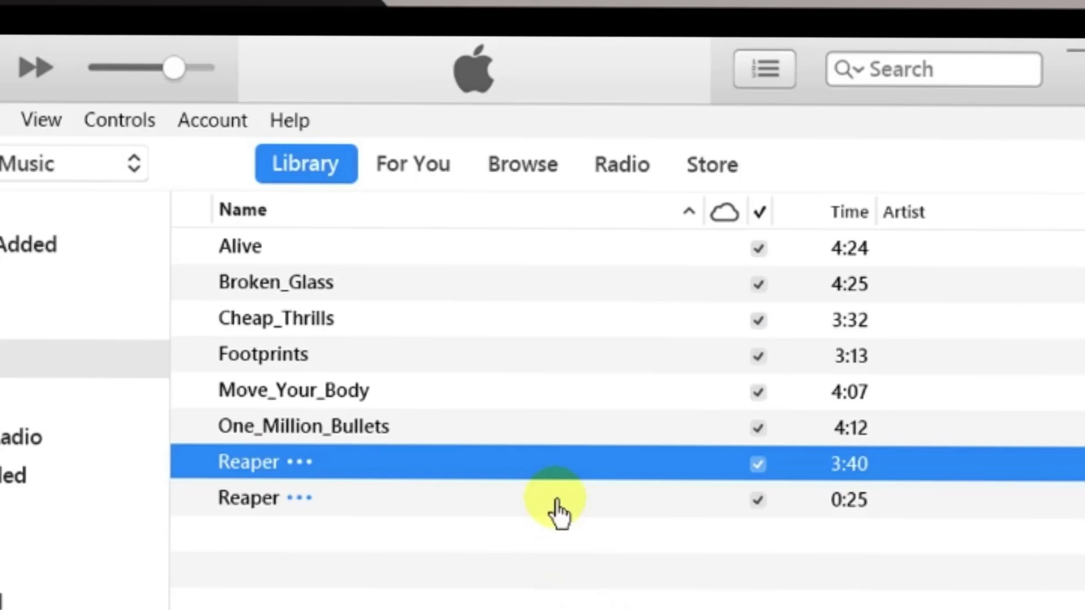
# - Reveal the 0:25 Reaper copy's file, Reaper.m4a, in Windows Explorer
pyautogui.click(556, 502)
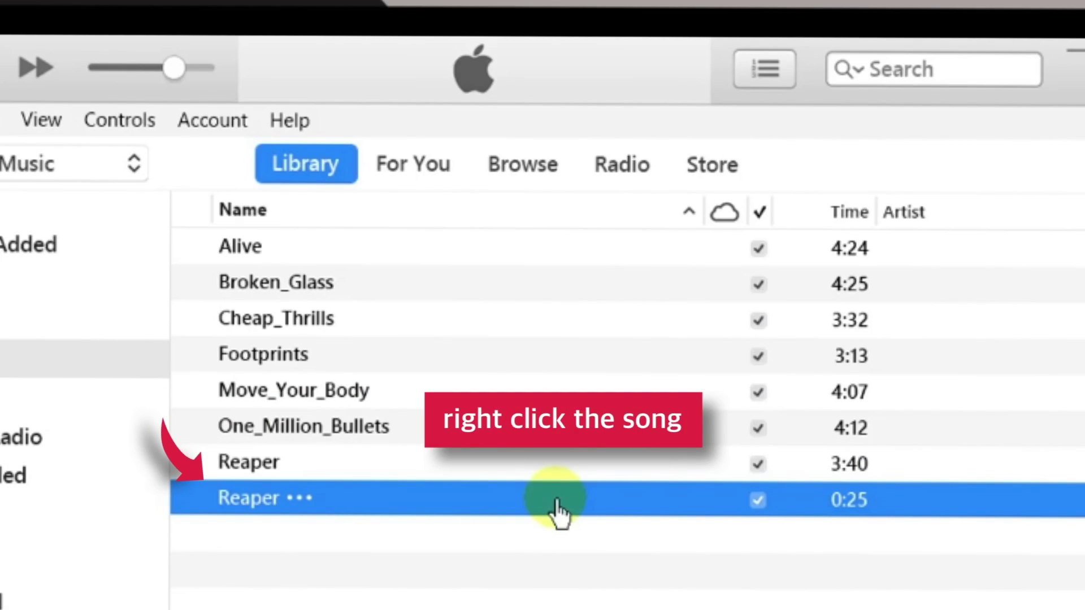
pyautogui.rightClick(556, 503)
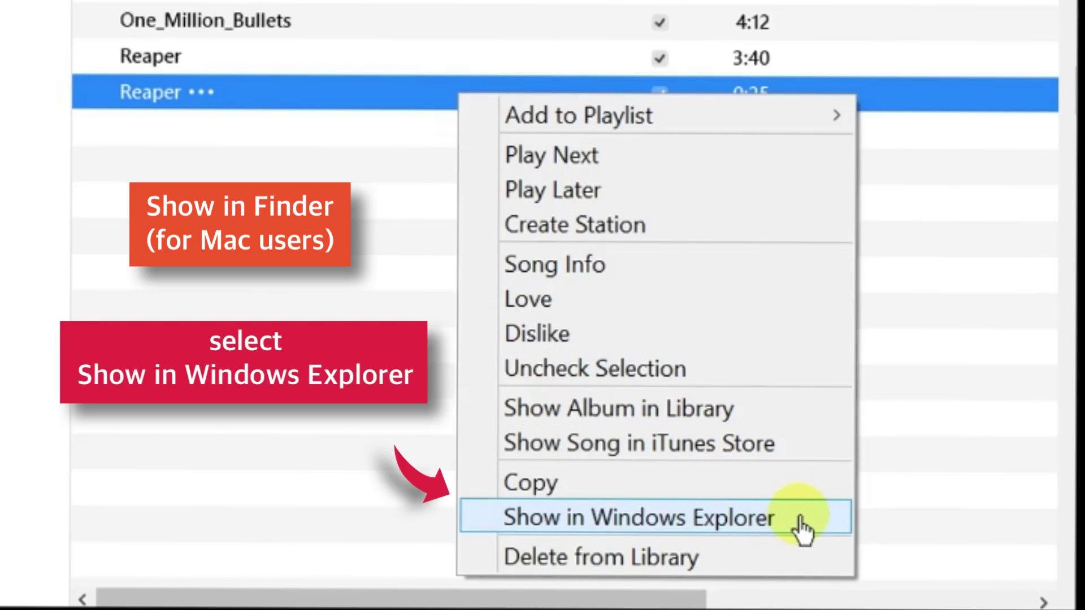
pyautogui.click(802, 518)
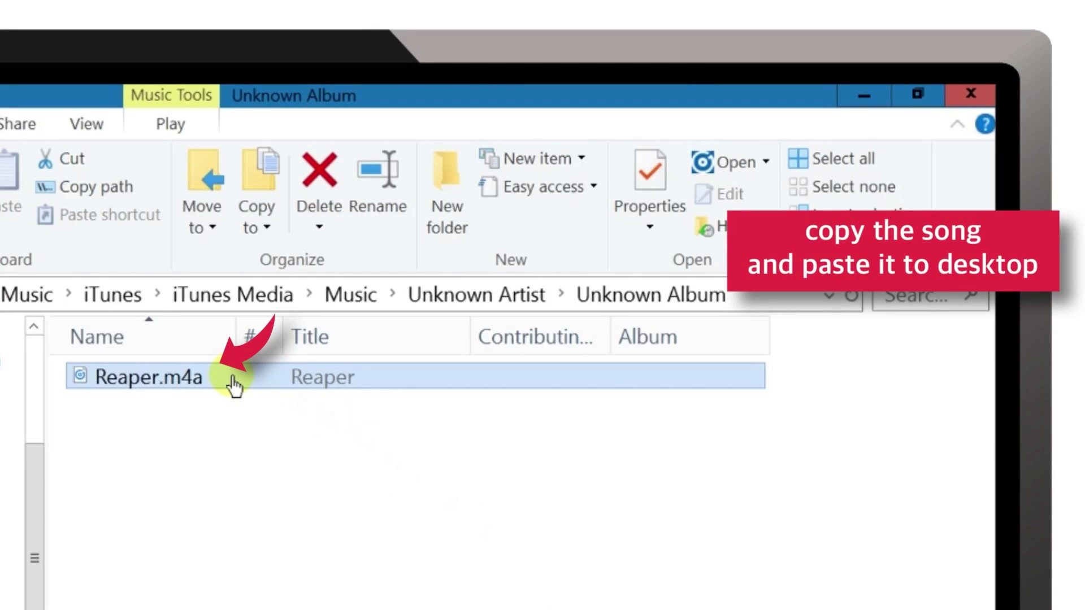
# - Copy Reaper.m4a from the Unknown Album folder and paste it onto the desktop
pyautogui.rightClick(233, 387)
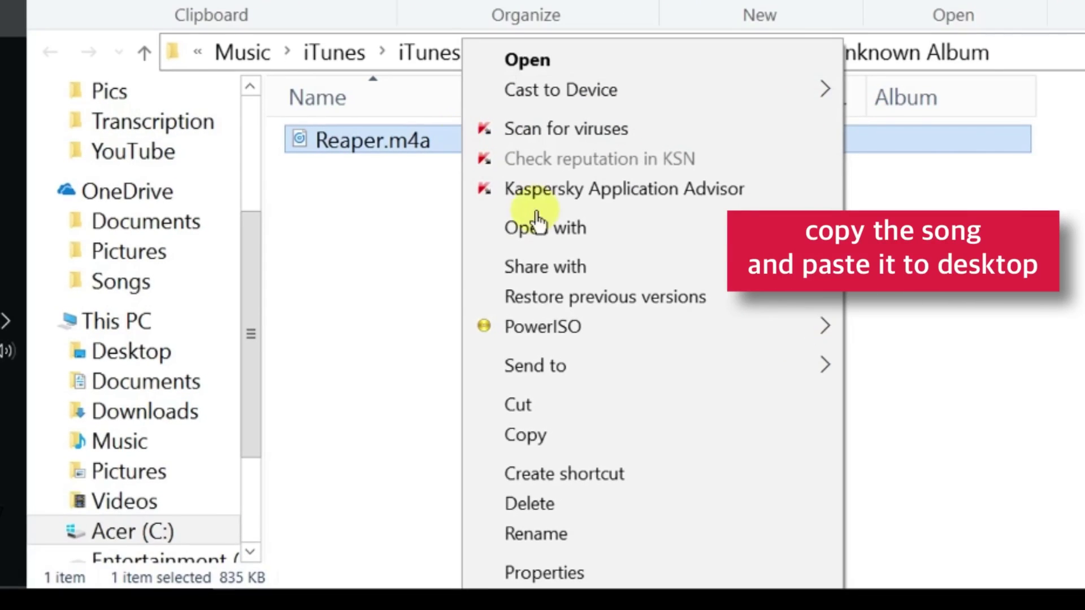
pyautogui.click(618, 440)
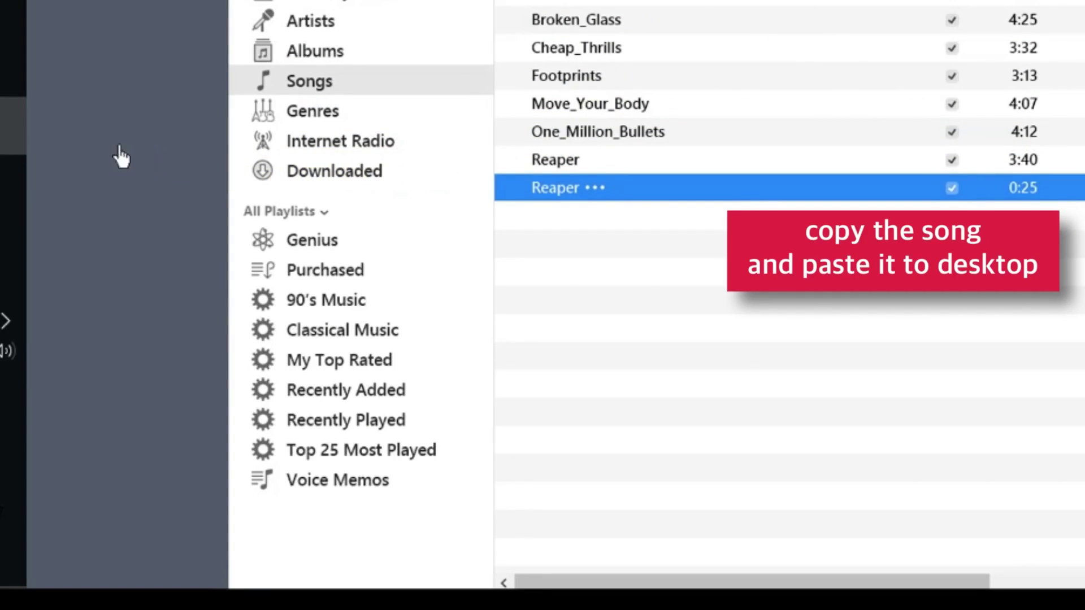
pyautogui.rightClick(42, 108)
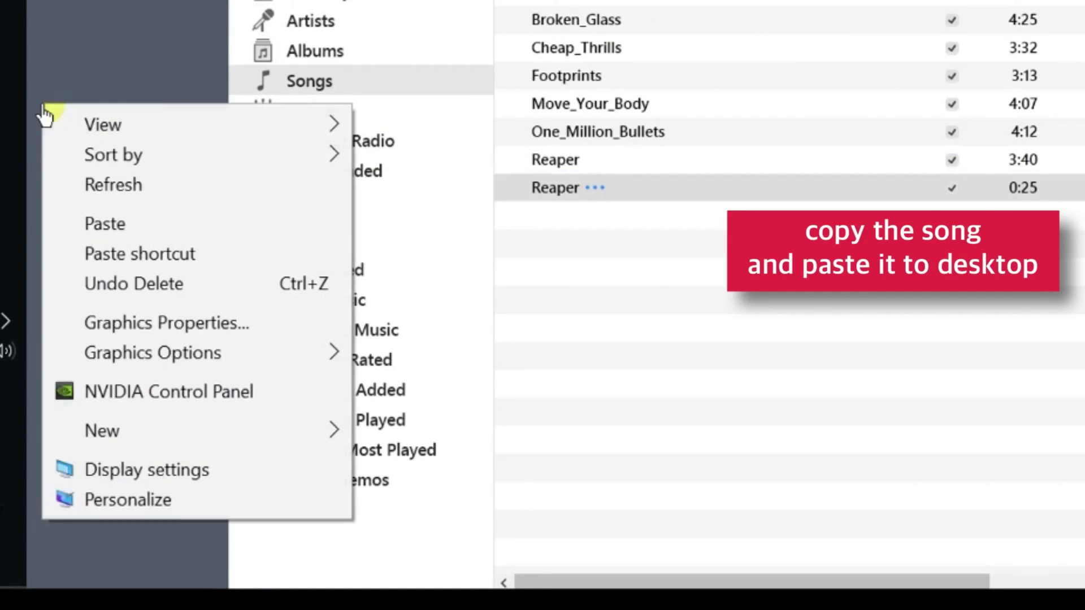
pyautogui.click(156, 229)
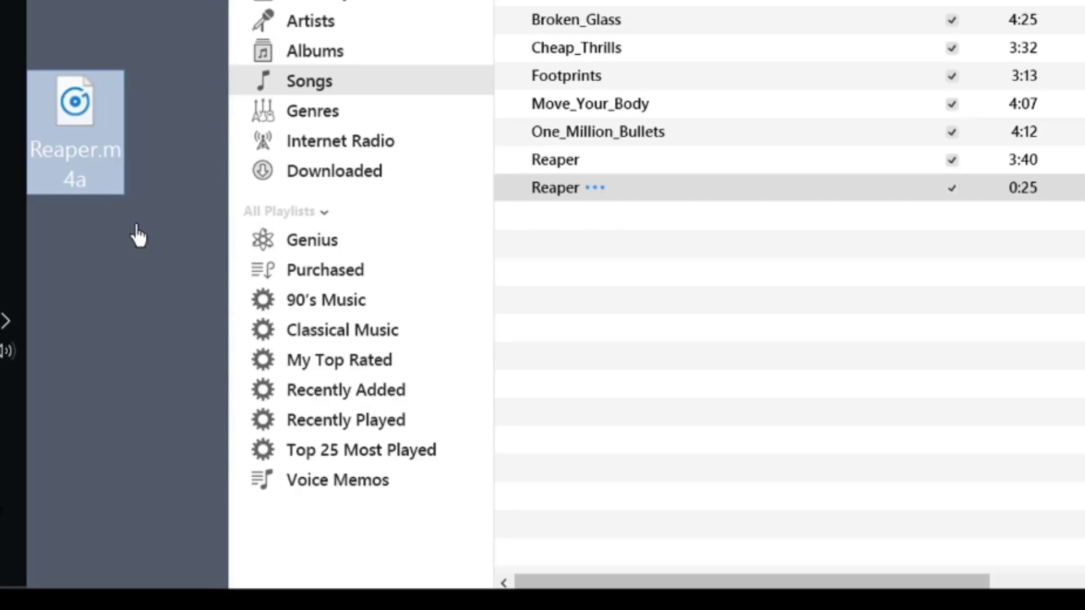
# - Rename the desktop Reaper.m4a to Reaper.m4r and accept the extension-change warning
pyautogui.click(96, 192)
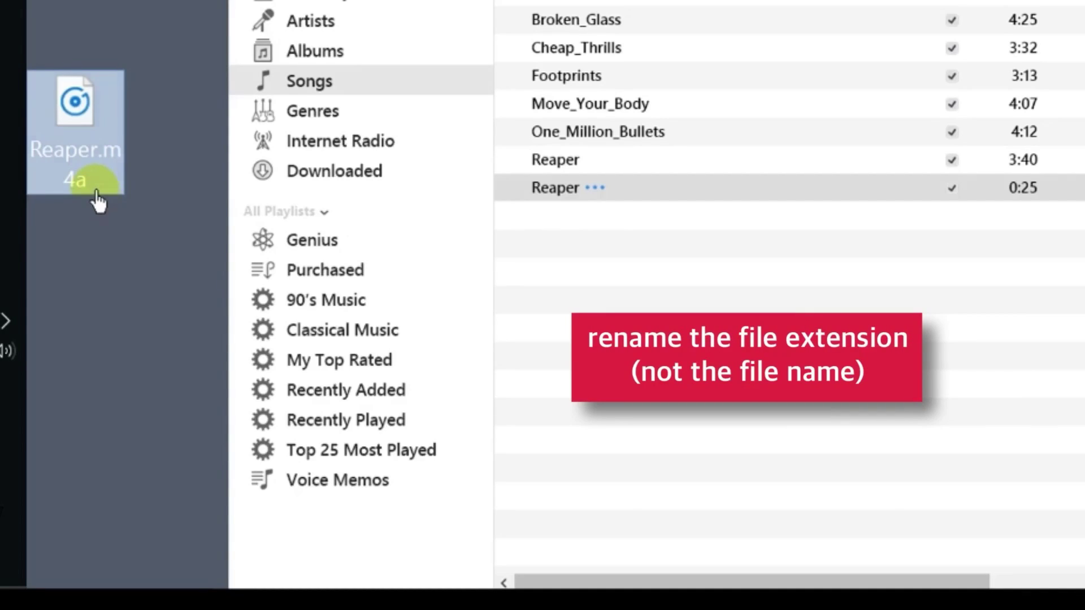
pyautogui.rightClick(86, 129)
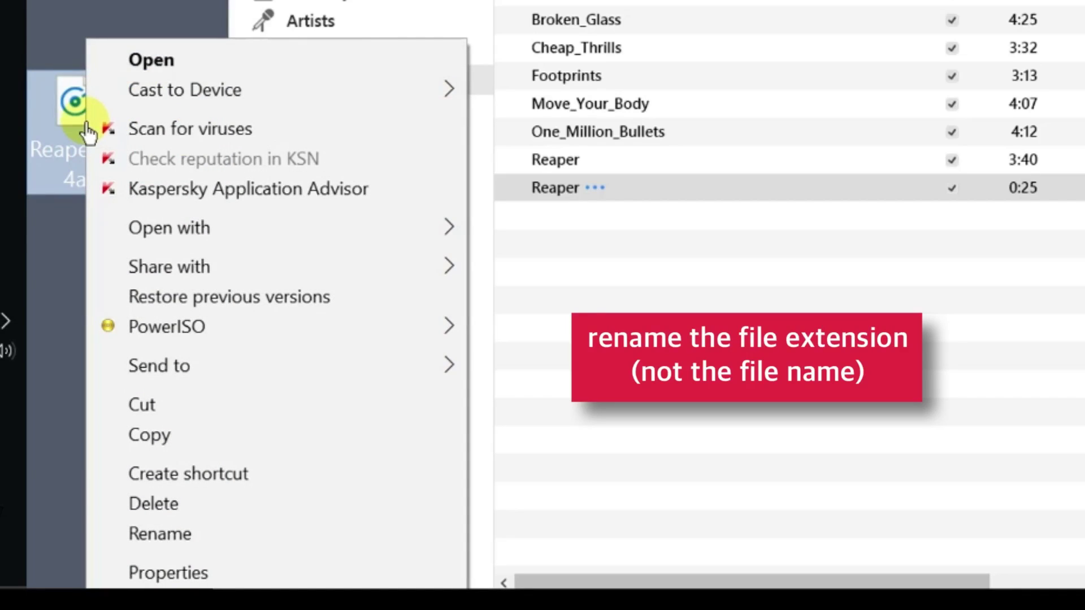
pyautogui.click(234, 541)
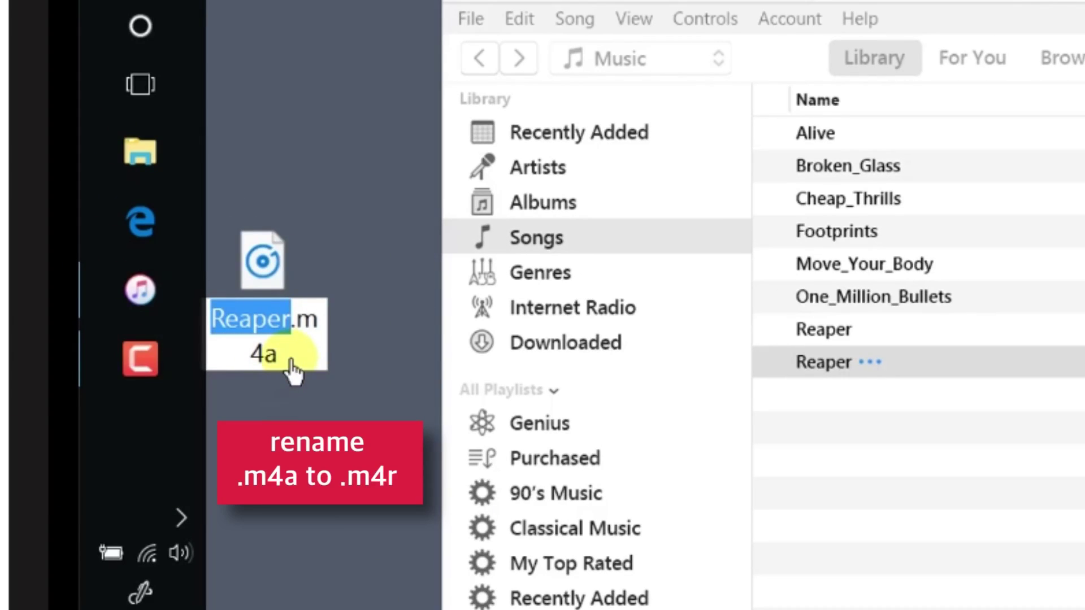
pyautogui.click(294, 370)
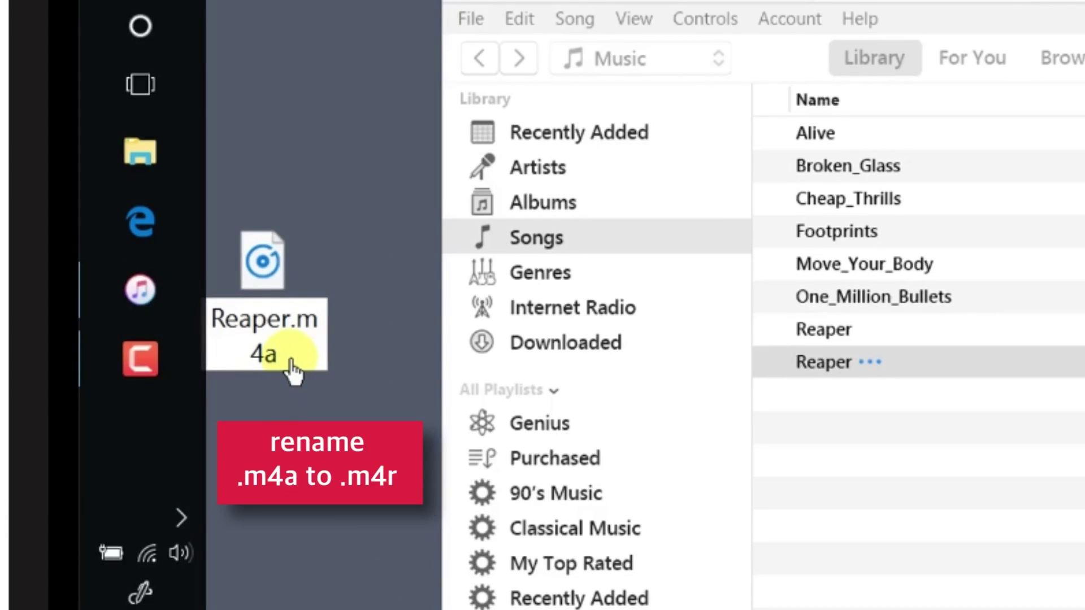
pyautogui.press('BackSpace')
pyautogui.write('r')
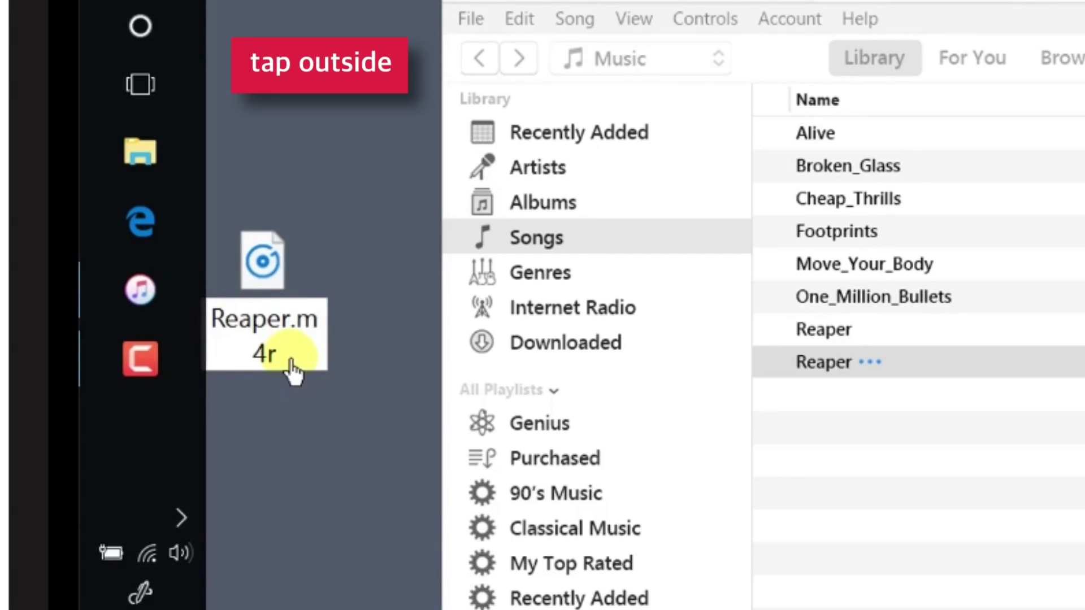
pyautogui.click(320, 120)
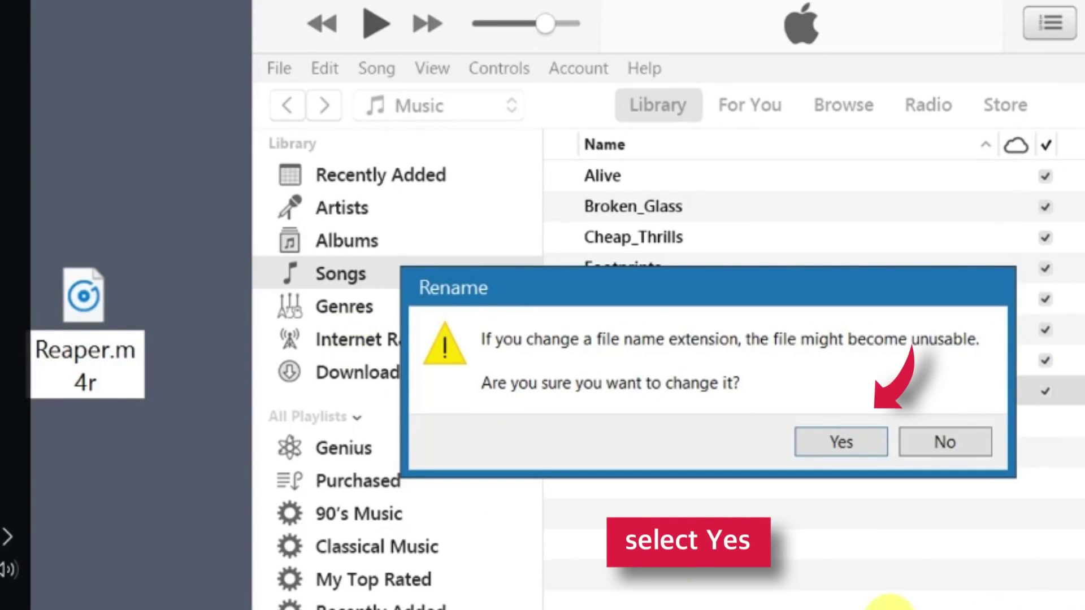
pyautogui.click(841, 442)
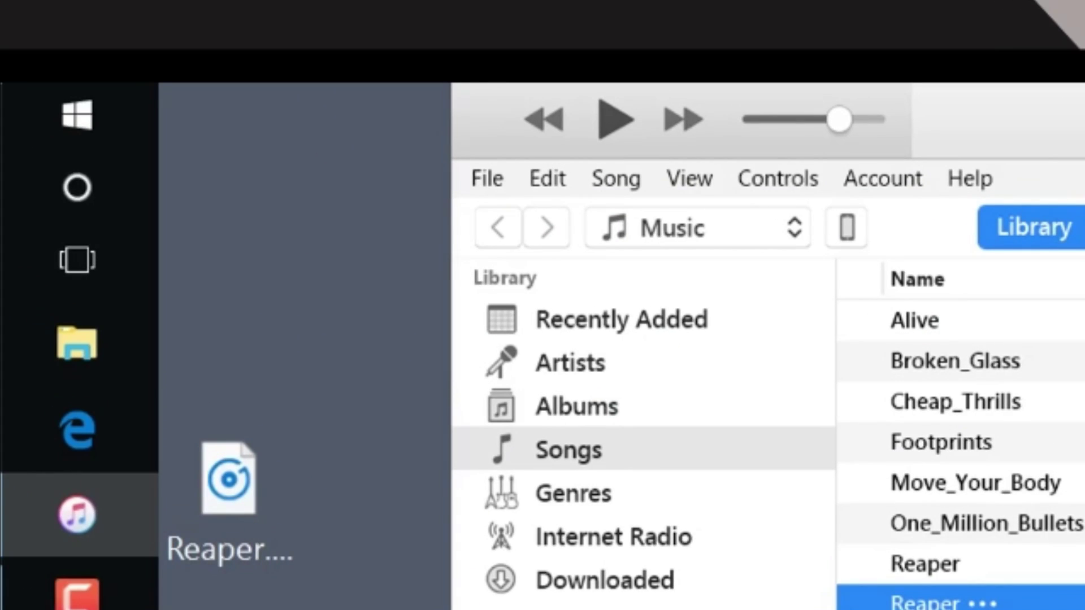
# - Add Reaper.m4r to the iPhone's On My Device section, sync, and eject the iPhone
pyautogui.click(847, 228)
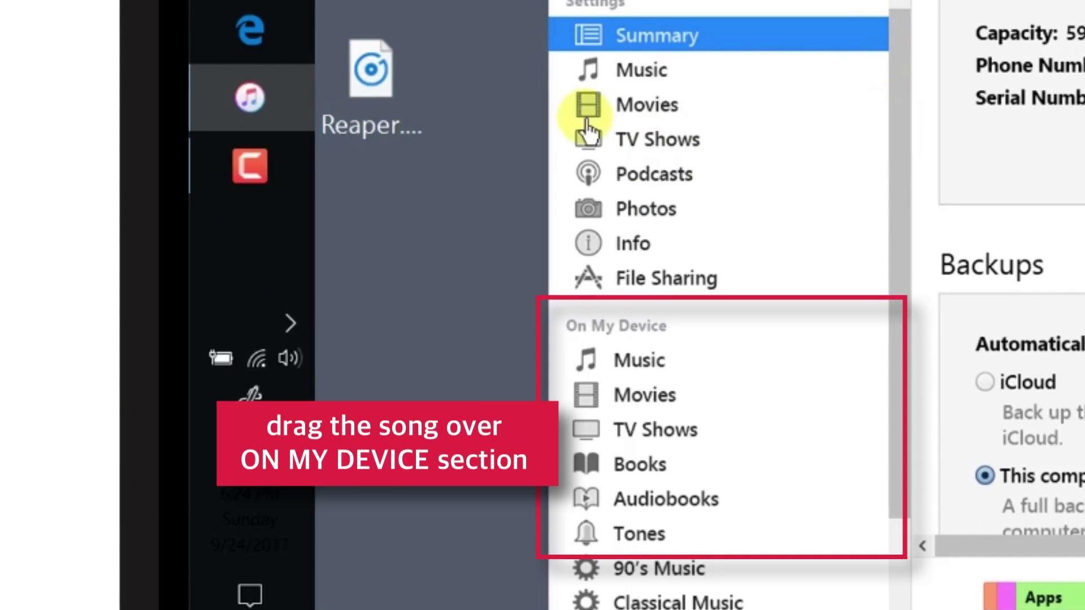
pyautogui.click(391, 84)
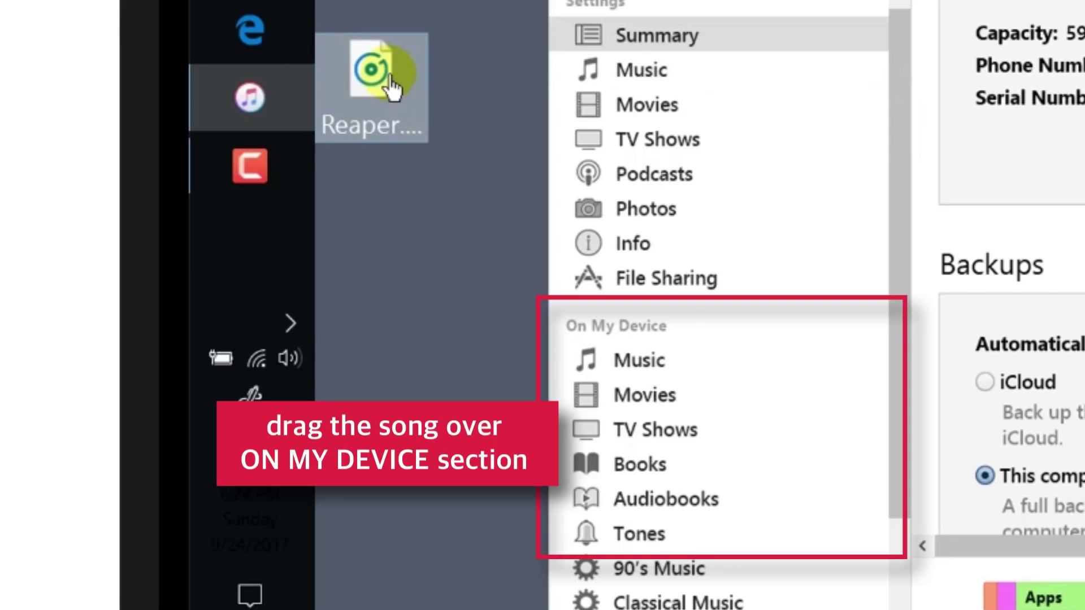
pyautogui.moveTo(392, 85); pyautogui.dragTo(672, 414)
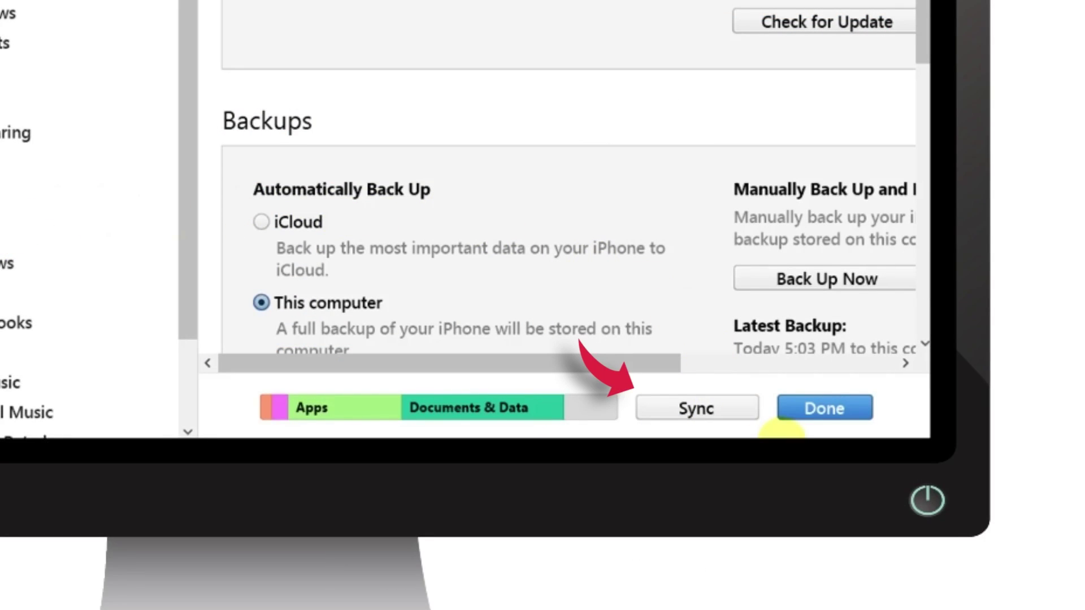
pyautogui.click(746, 414)
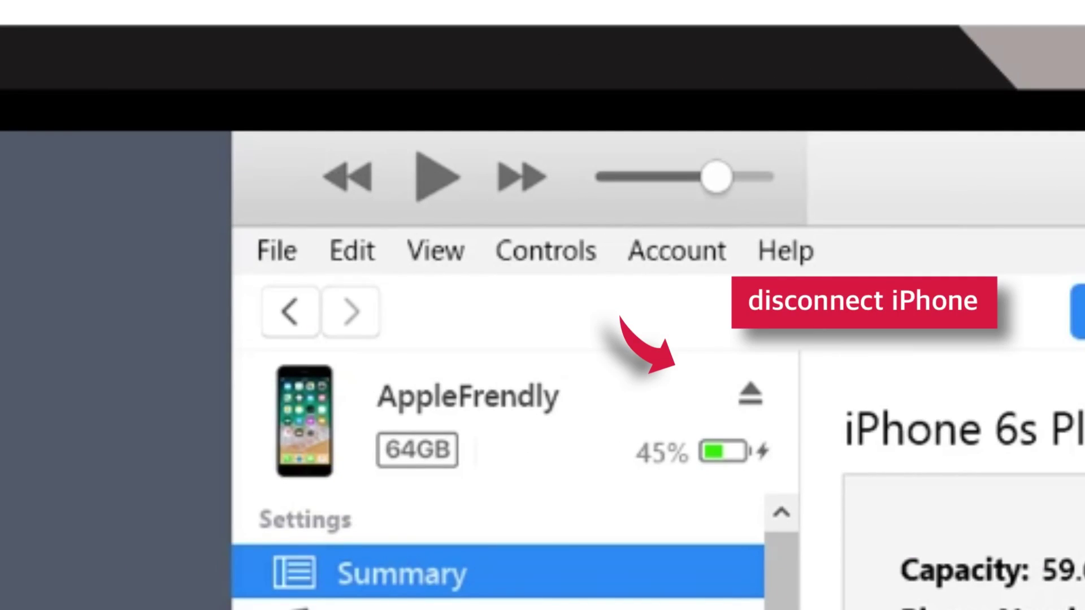
pyautogui.click(748, 396)
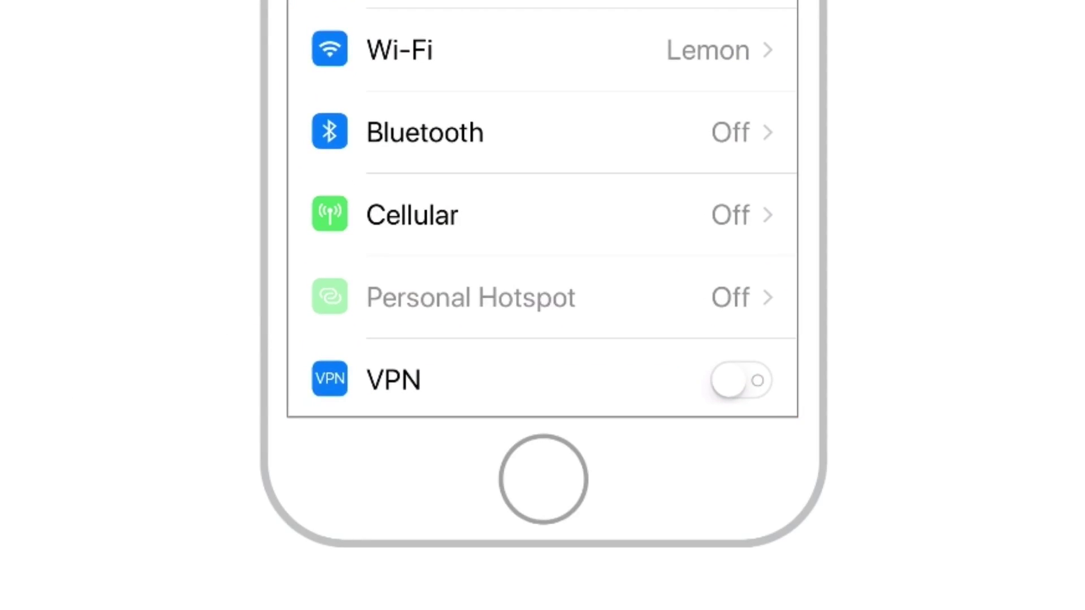
# - Select Reaper as the iPhone's ringtone under Settings > Sounds > Ringtone
pyautogui.scroll(-10, 542, 339)
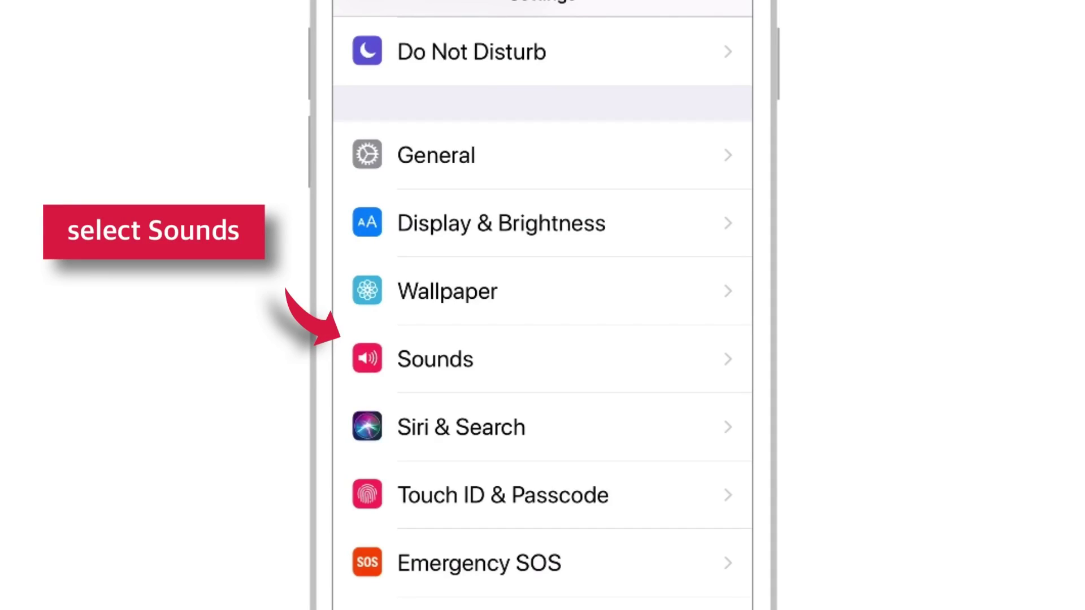
pyautogui.click(435, 358)
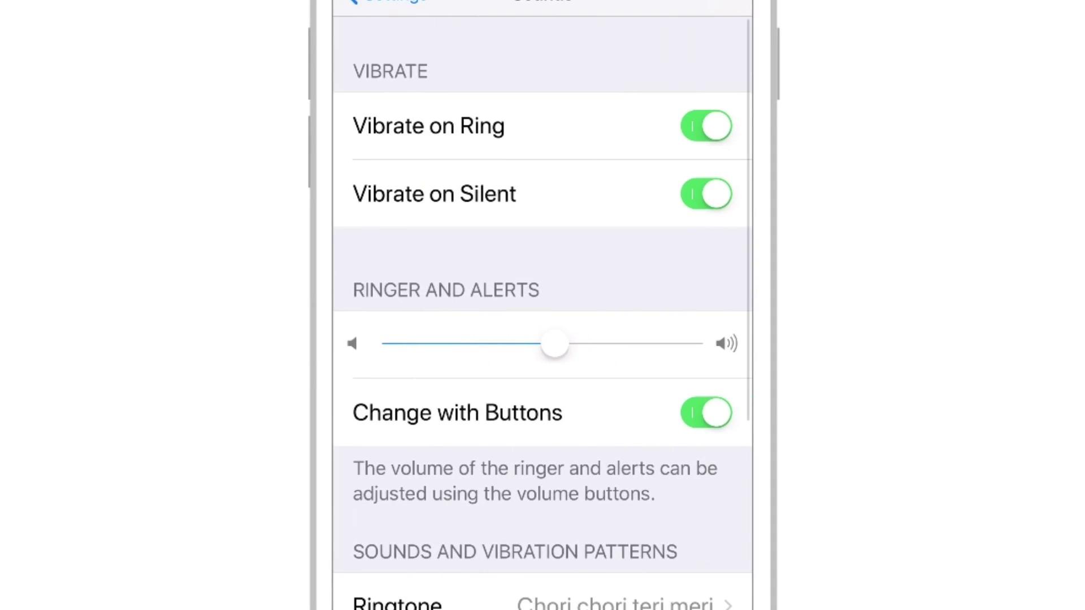
pyautogui.scroll(-5, 542, 339)
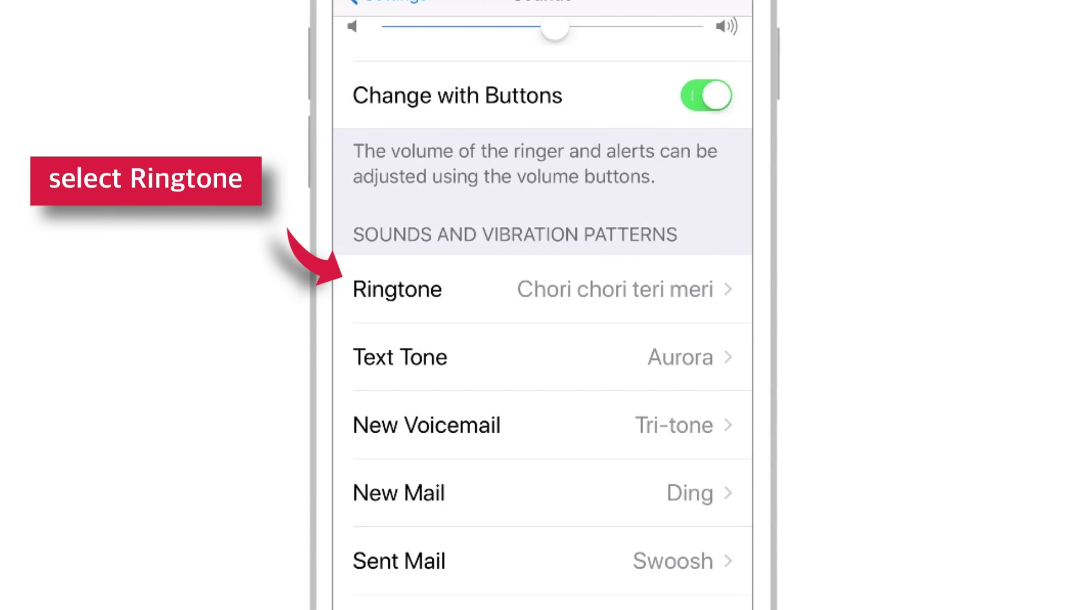
pyautogui.click(435, 289)
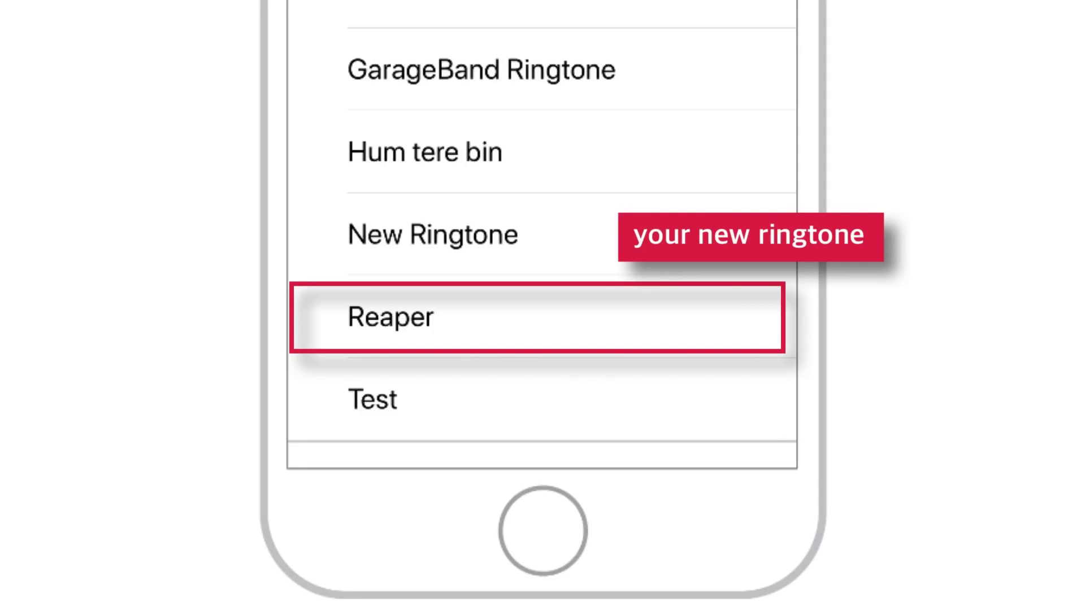
pyautogui.click(390, 316)
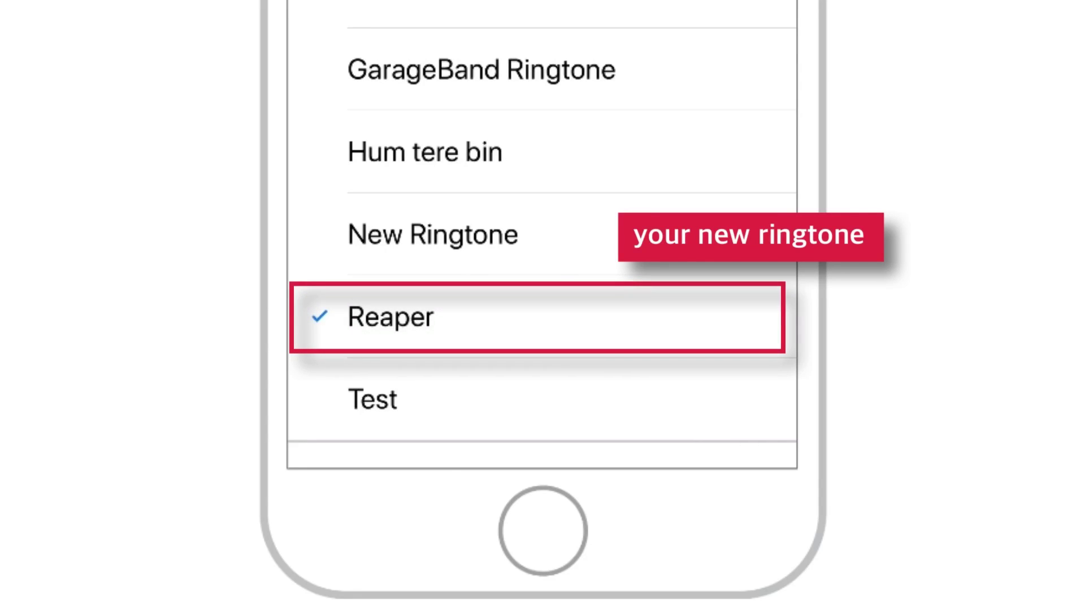